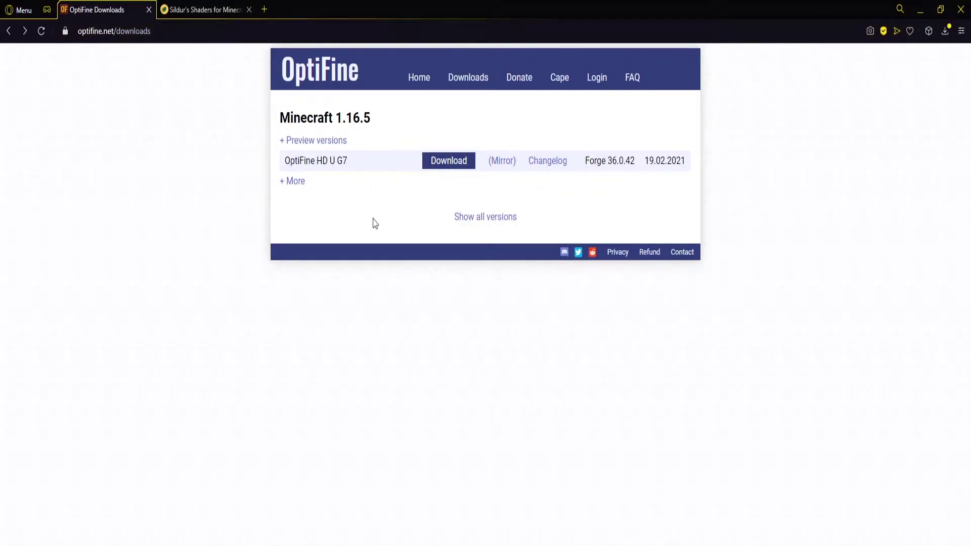
# Show all OptiFine versions on the downloads page and locate the entry for Minecraft 1.12.2.
pyautogui.moveTo(336, 120); pyautogui.dragTo(373, 123)
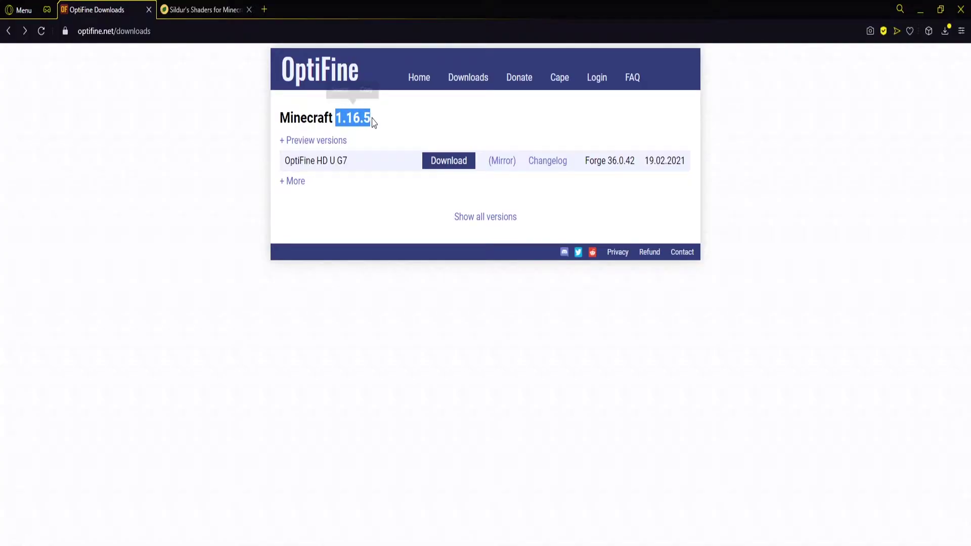
pyautogui.click(372, 123)
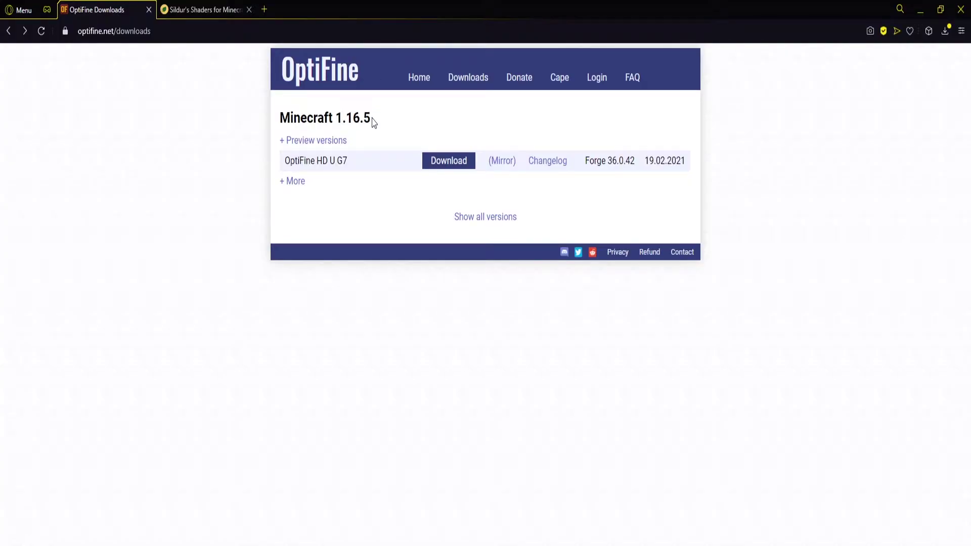
pyautogui.click(473, 223)
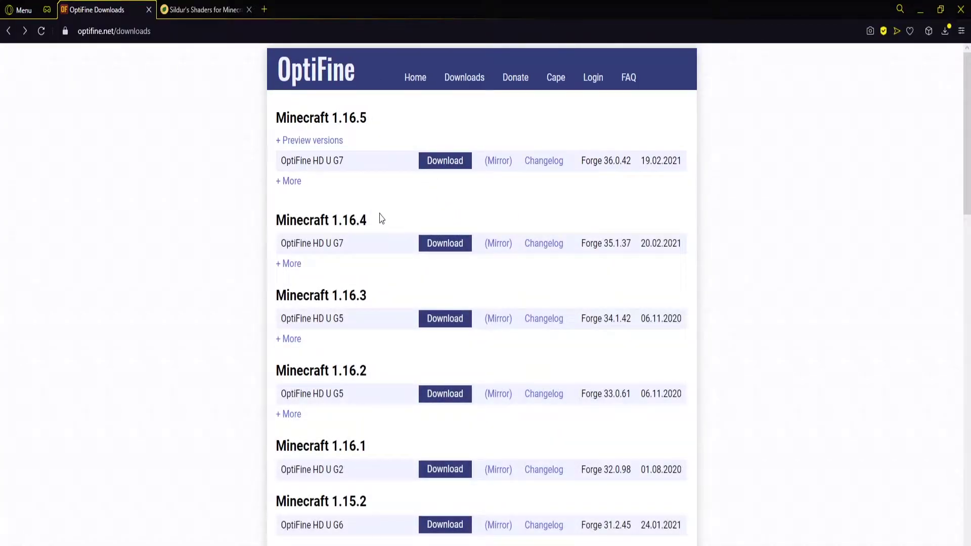
pyautogui.scroll(-10, 354, 258)
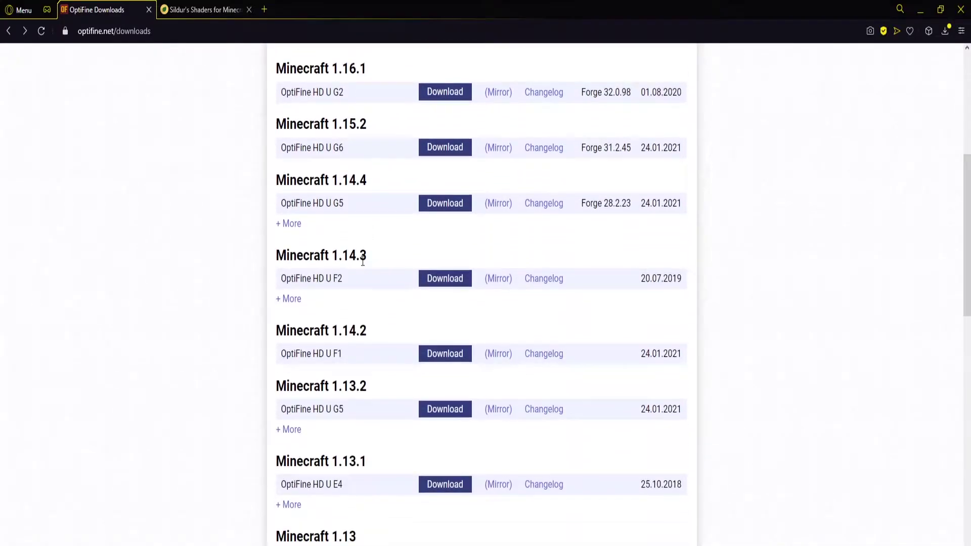
pyautogui.scroll(-2, 363, 266)
pyautogui.moveTo(332, 353); pyautogui.dragTo(369, 360)
pyautogui.click(369, 363)
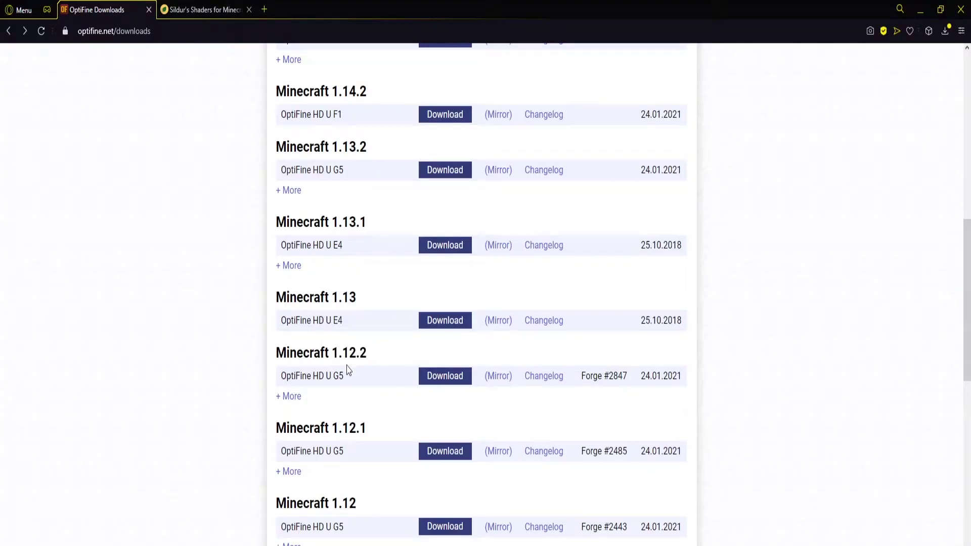
# Download OptiFine HD U G5 for Minecraft 1.12.2, skipping the advertisement, and save it as OptiFine_1.12.2_HD_U_G5.jar.
pyautogui.click(439, 377)
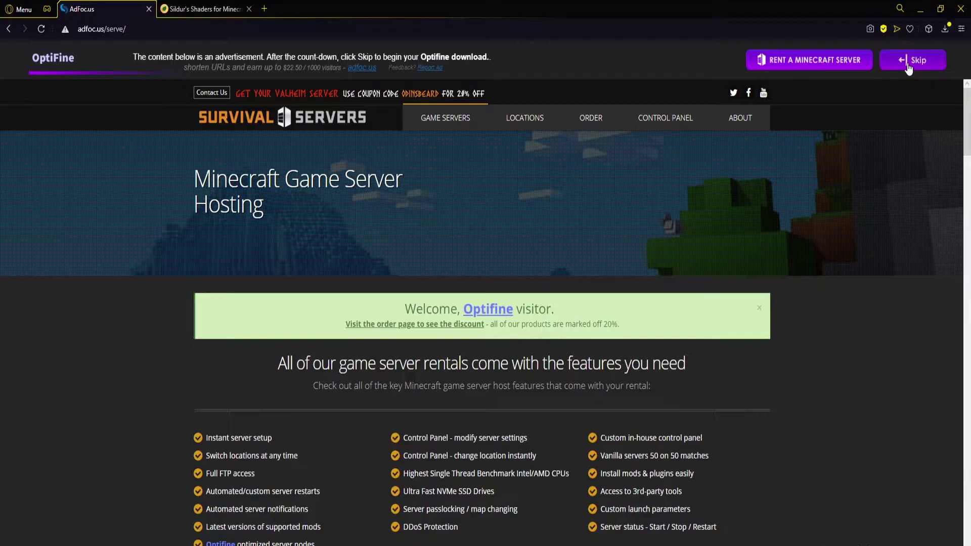
pyautogui.click(908, 66)
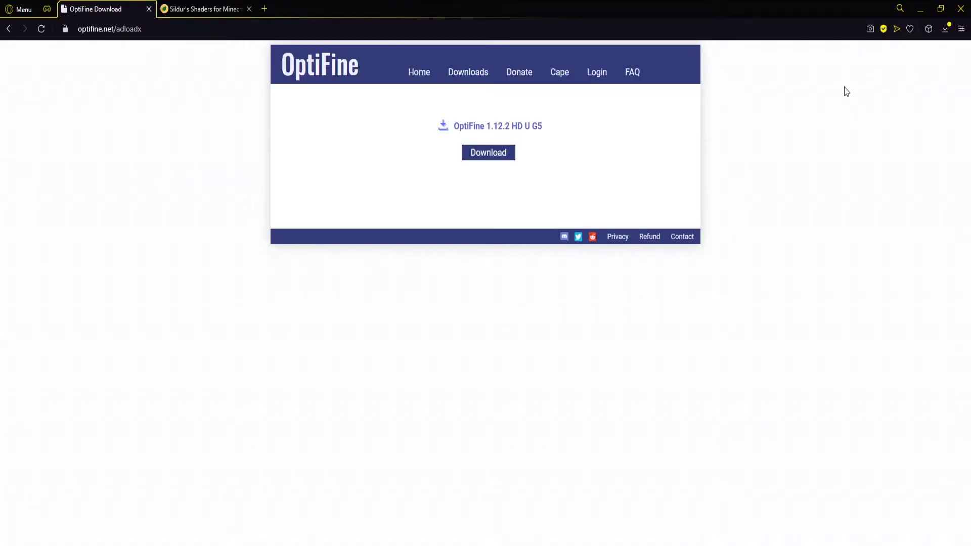
pyautogui.click(490, 157)
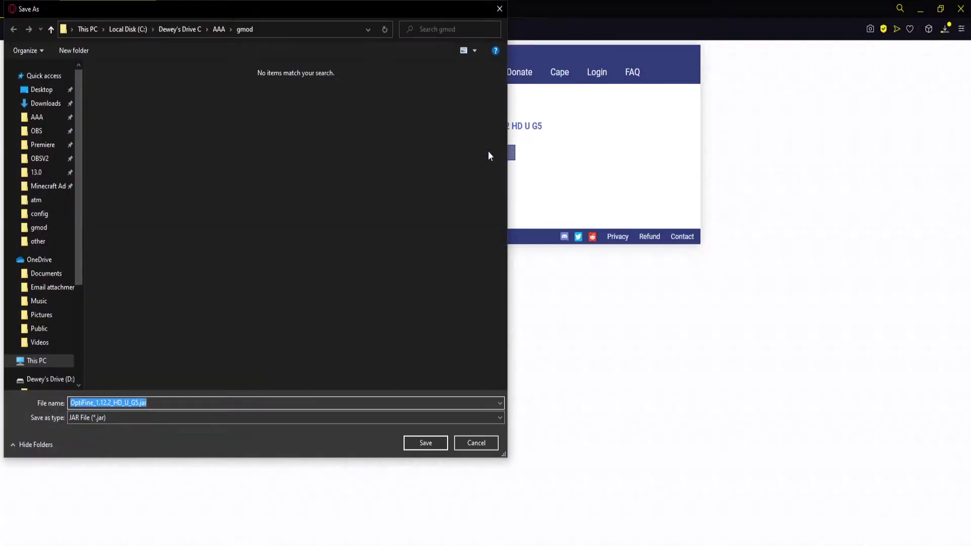
pyautogui.click(422, 445)
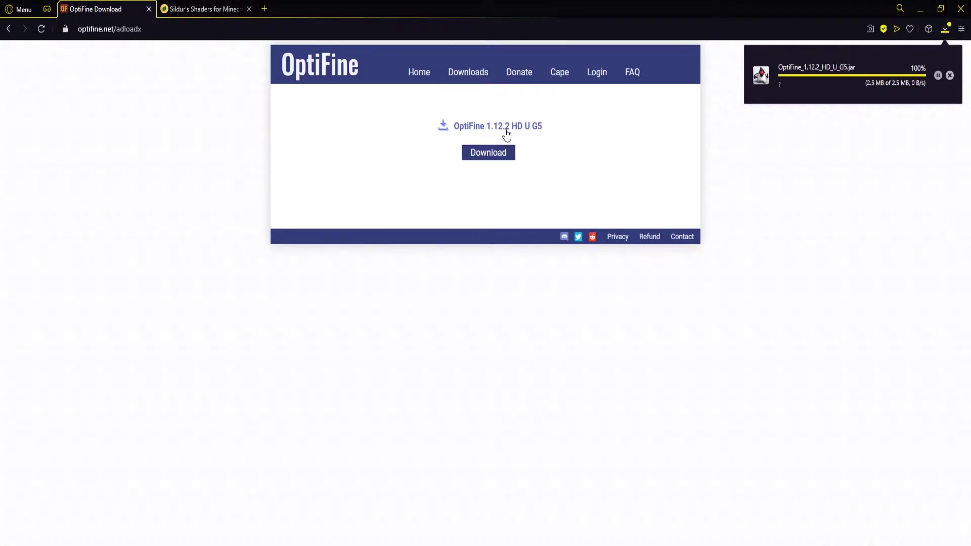
# Download Sildur's Vibrant shaders v1.281 Extreme-Volumetric lighting from the Sildur's Shaders page through its MediaFire link.
pyautogui.hotkey('ctrl', 'Tab')
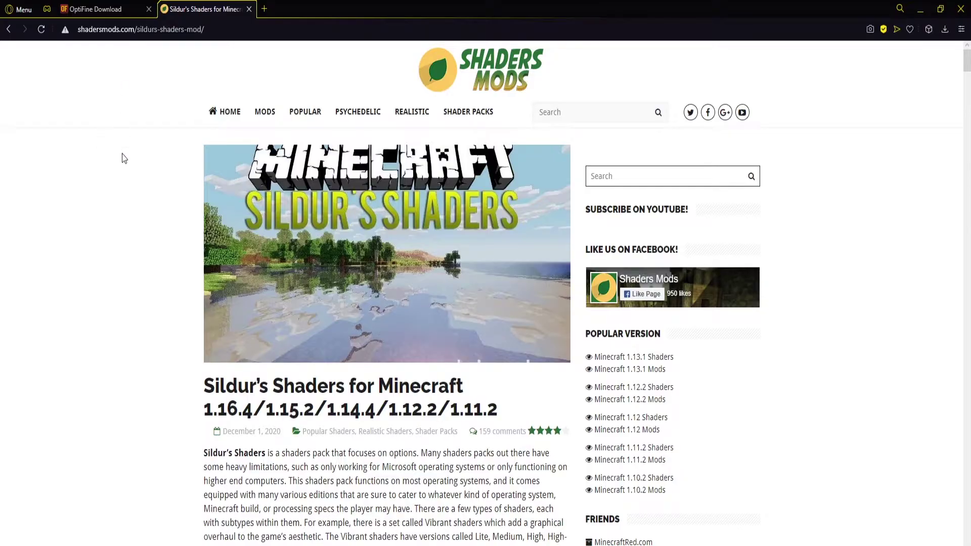
pyautogui.moveTo(388, 411); pyautogui.dragTo(438, 411)
pyautogui.click(403, 410)
pyautogui.scroll(-20, 191, 373)
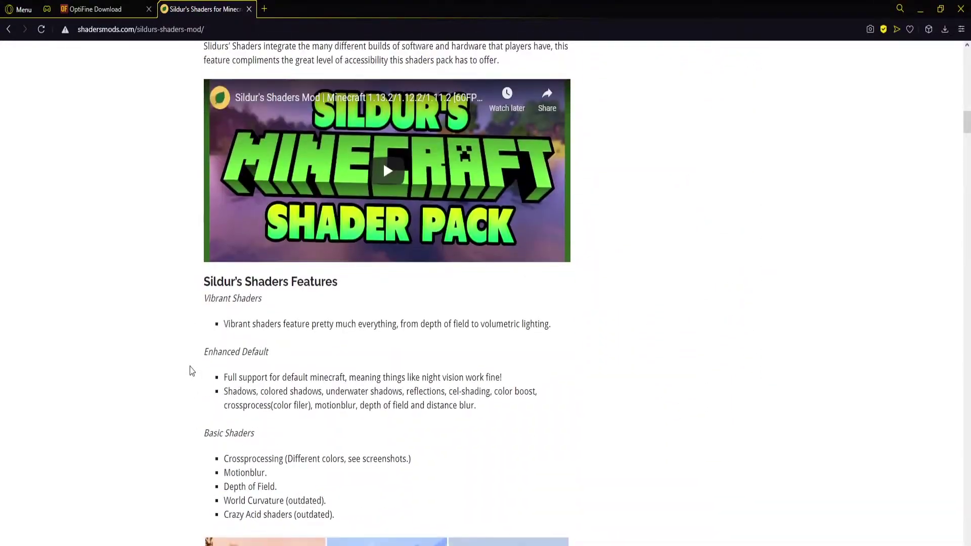
pyautogui.scroll(-20, 191, 372)
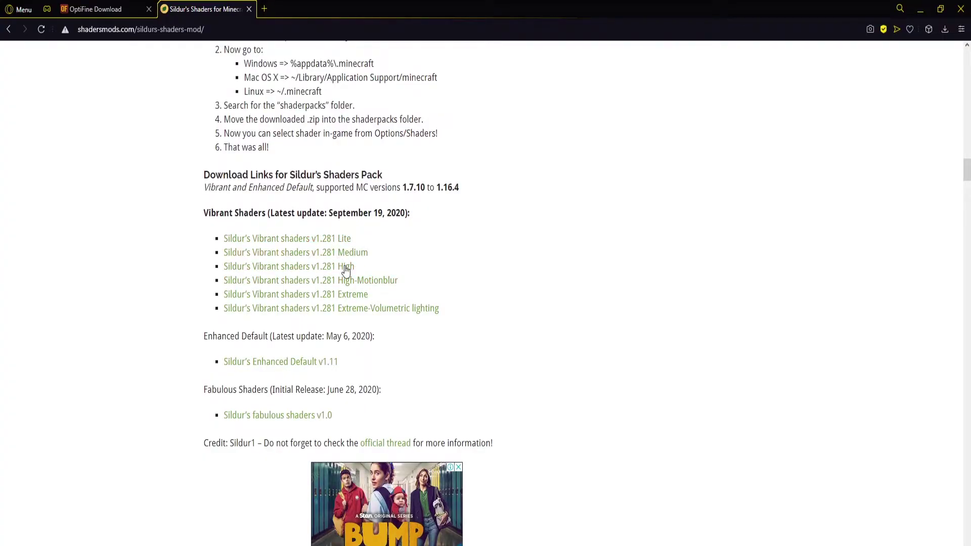
pyautogui.click(355, 310)
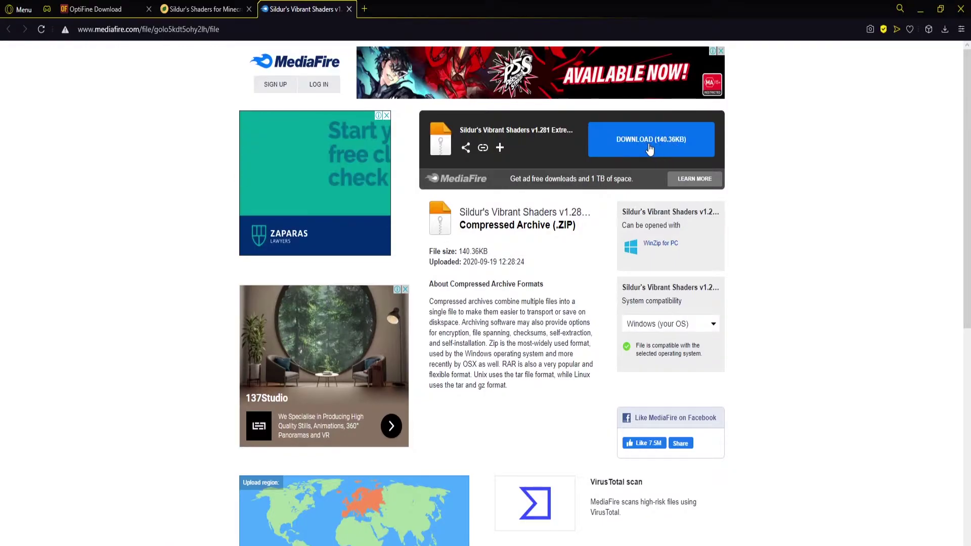
pyautogui.click(649, 150)
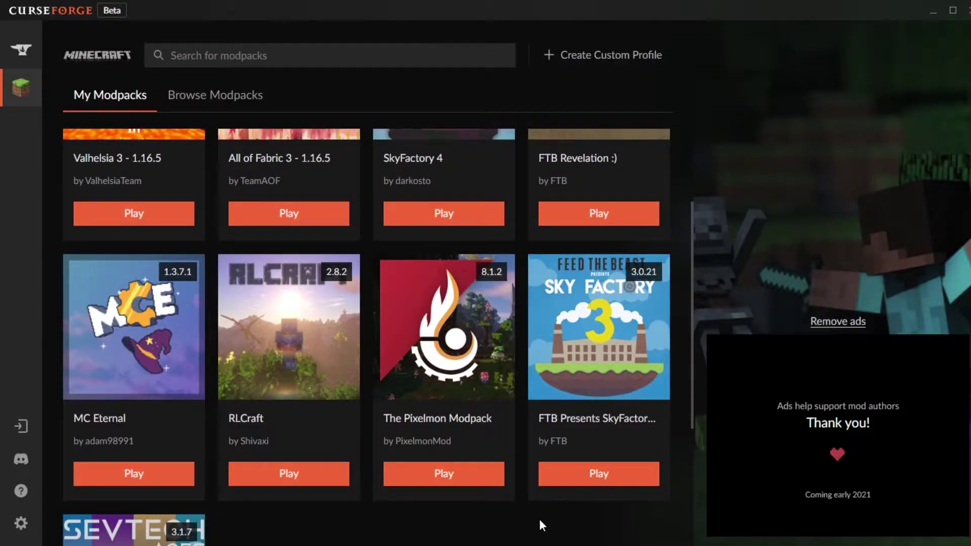
pyautogui.click(450, 406)
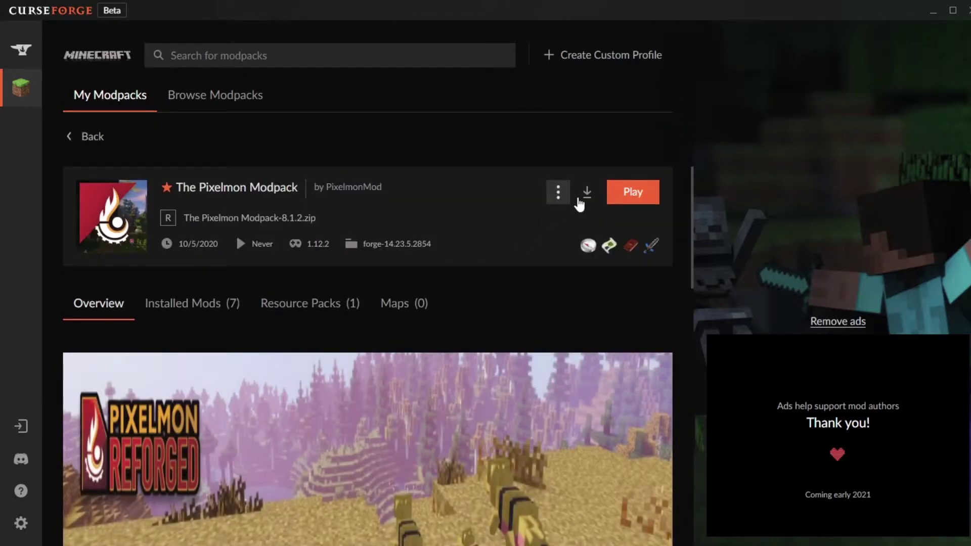
pyautogui.click(559, 198)
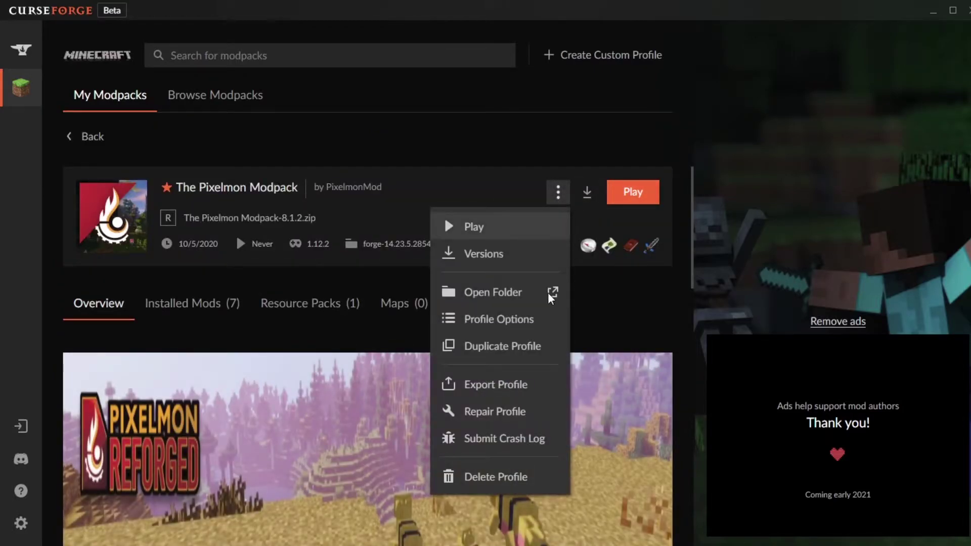
pyautogui.click(487, 293)
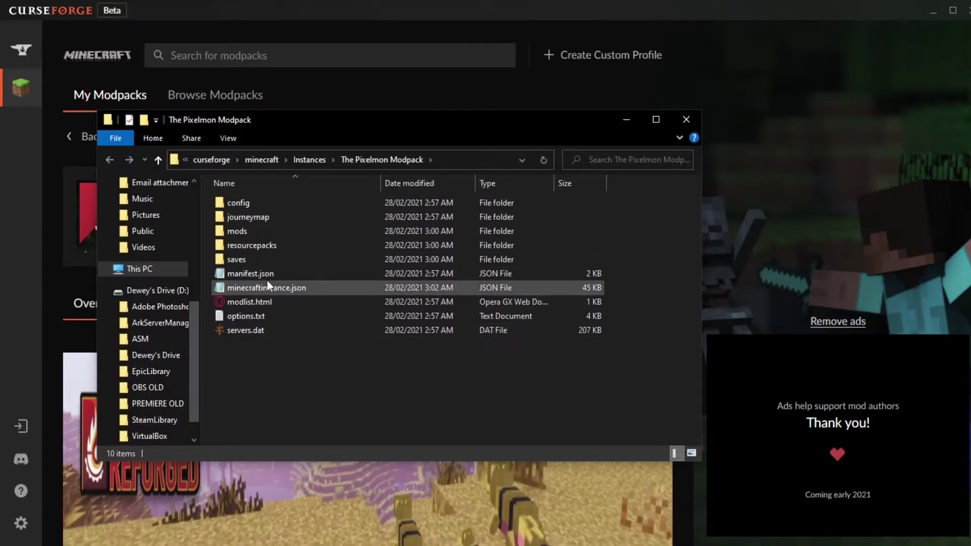
pyautogui.doubleClick(247, 232)
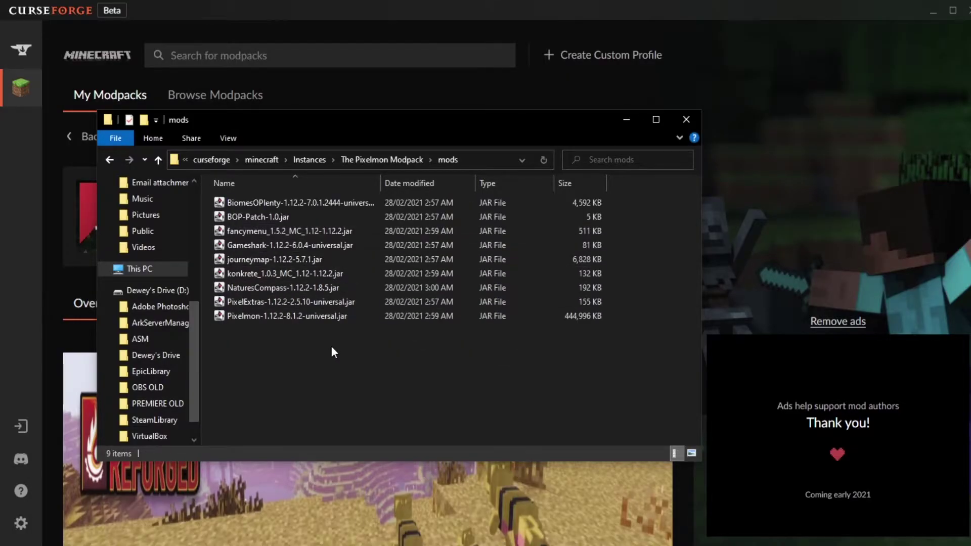
# Copy OptiFine_1.12.2_HD_U_G5.jar from the Downloads folder into The Pixelmon Modpack's mods folder.
pyautogui.hotkey('alt', 'Tab')
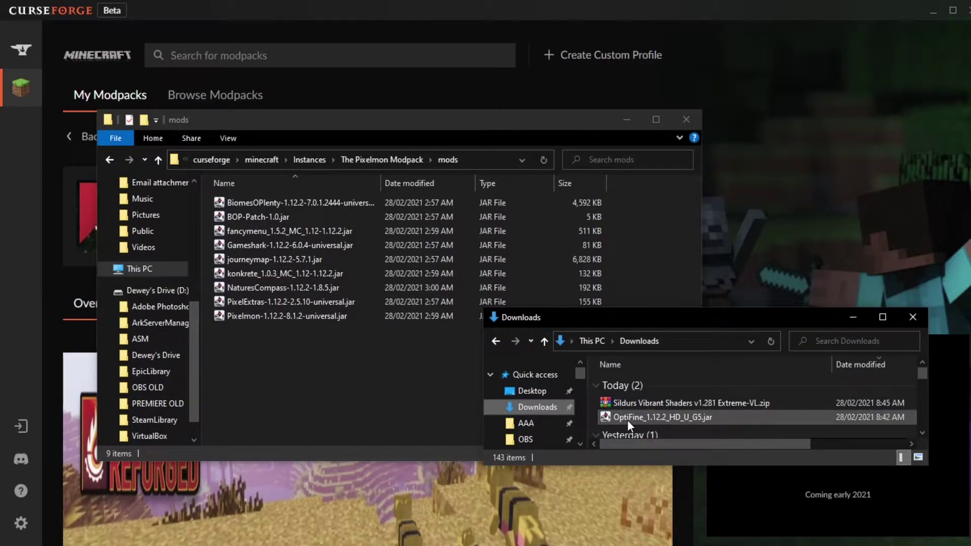
pyautogui.click(647, 419)
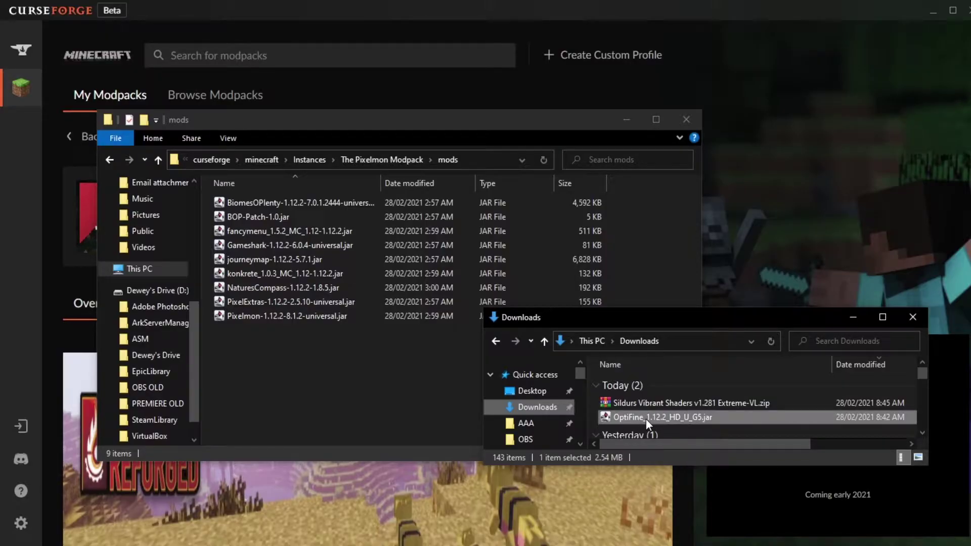
pyautogui.rightClick(645, 417)
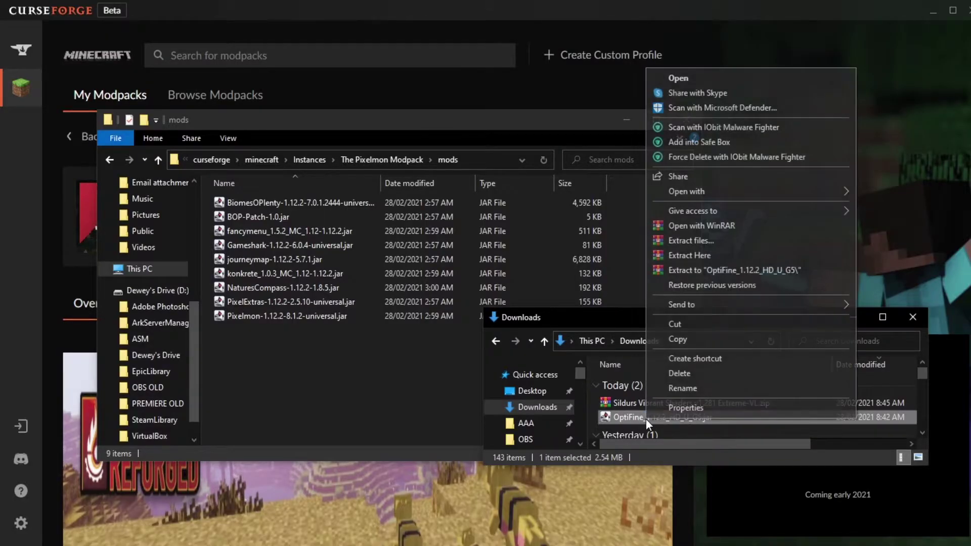
pyautogui.click(685, 338)
pyautogui.click(331, 374)
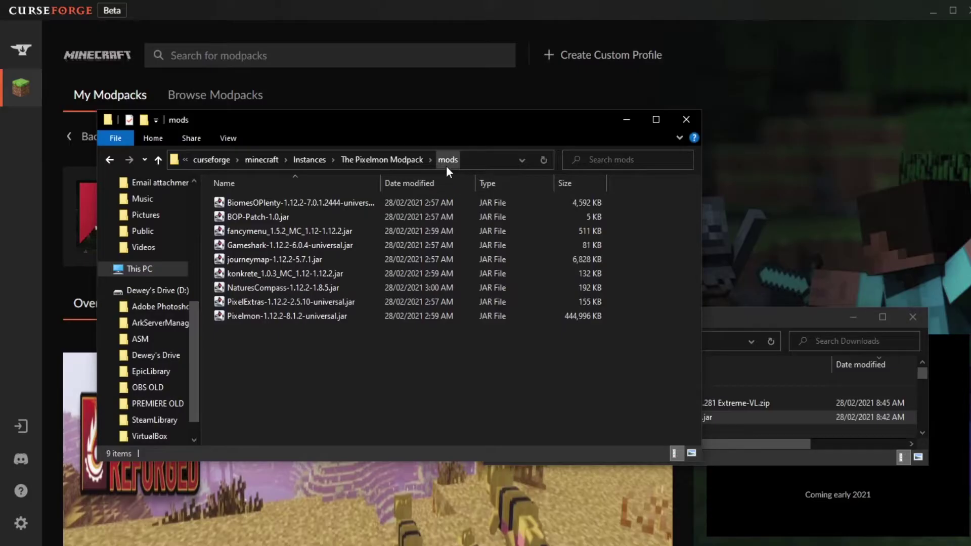
pyautogui.rightClick(313, 380)
pyautogui.click(366, 475)
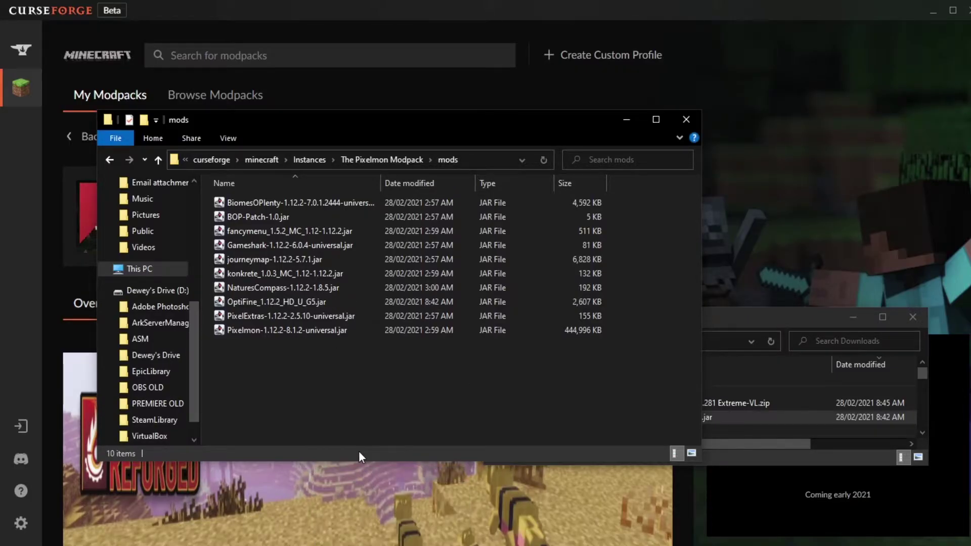
pyautogui.click(260, 304)
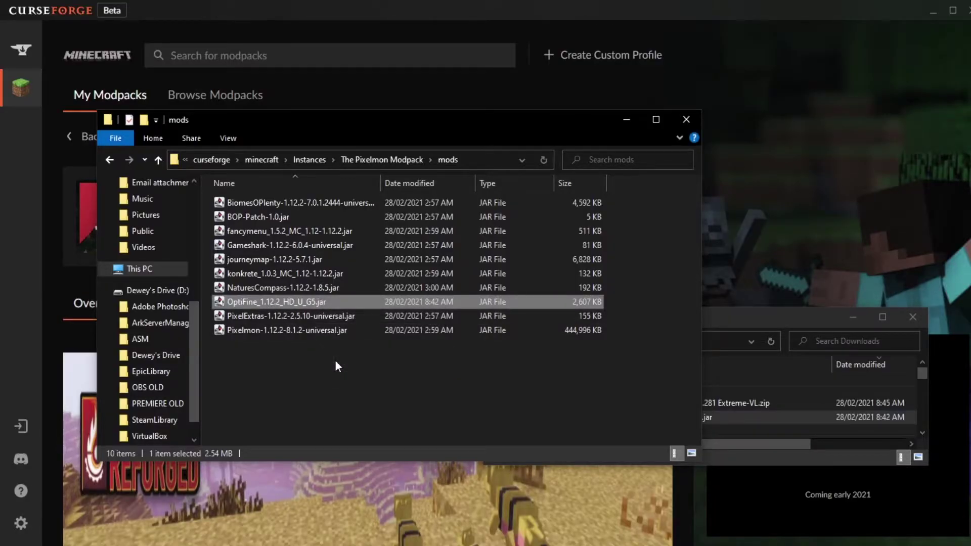
pyautogui.moveTo(336, 360); pyautogui.dragTo(391, 383)
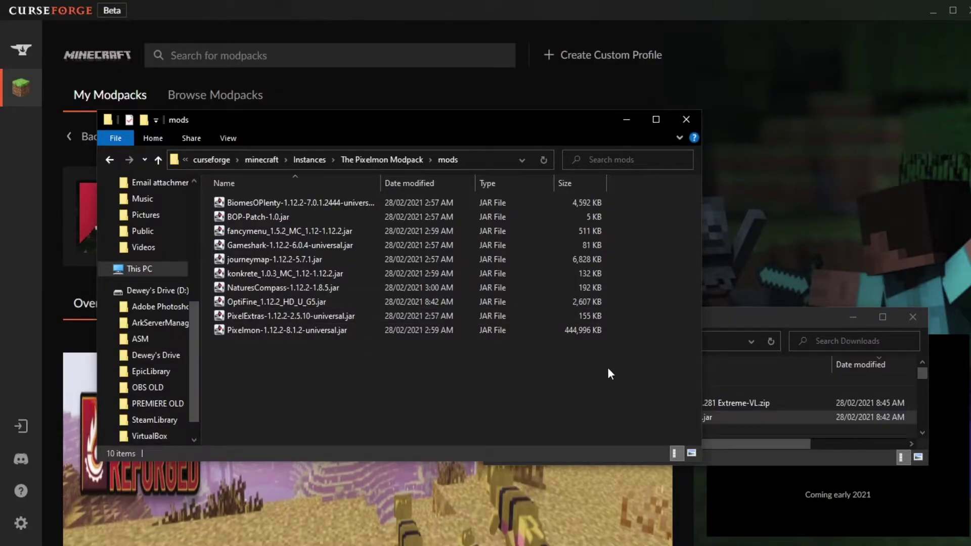
# Close the mods folder and launch The Pixelmon Modpack from CurseForge.
pyautogui.click(685, 120)
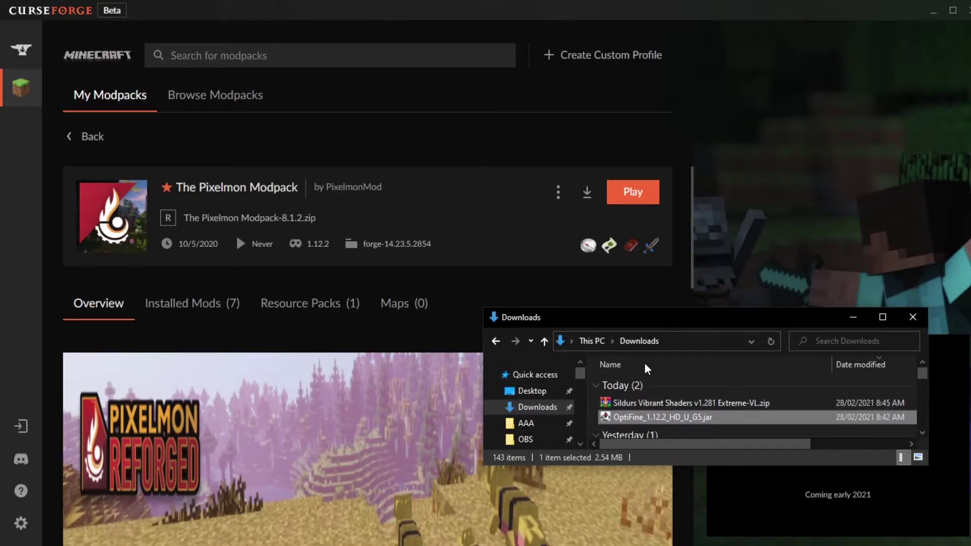
pyautogui.click(522, 265)
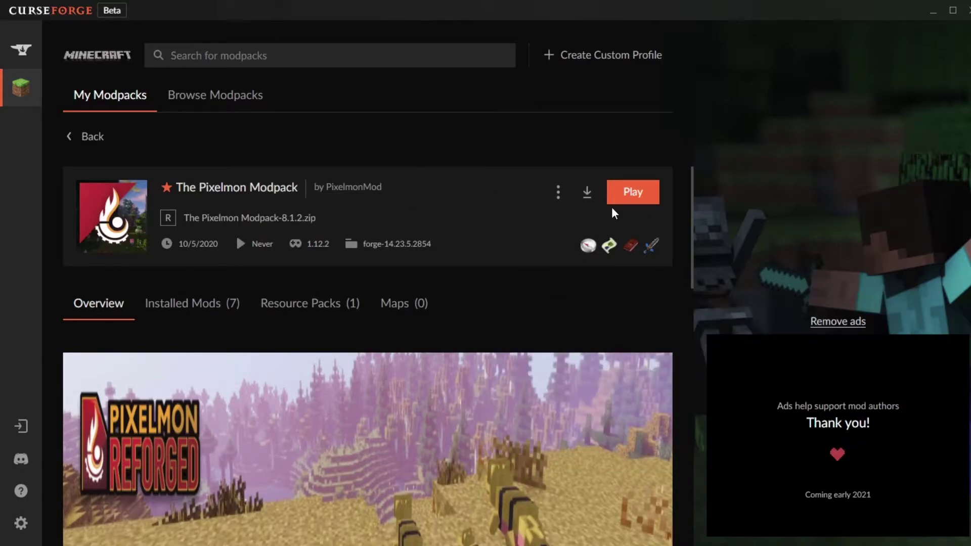
pyautogui.click(629, 194)
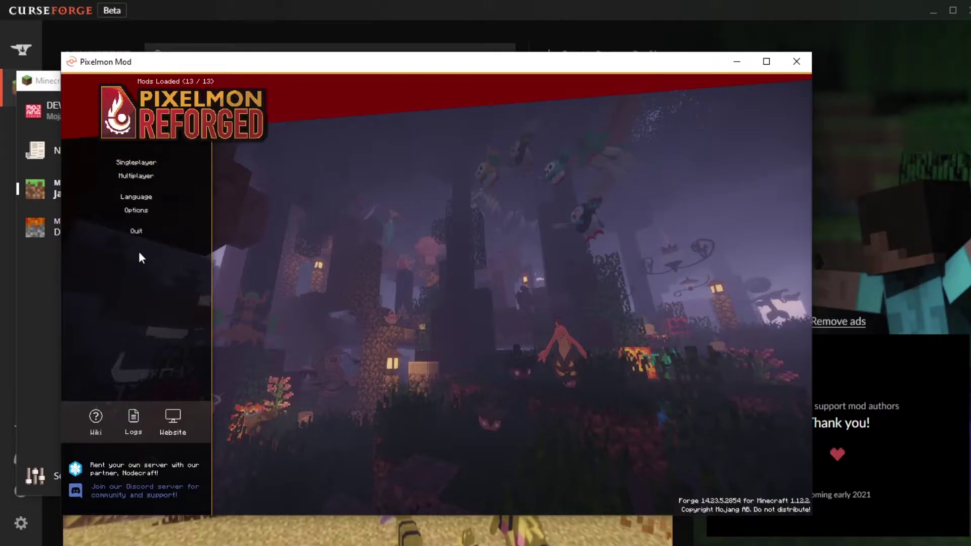
# Open the shaderpacks folder from the Shaders screen in the game's video settings.
pyautogui.click(135, 213)
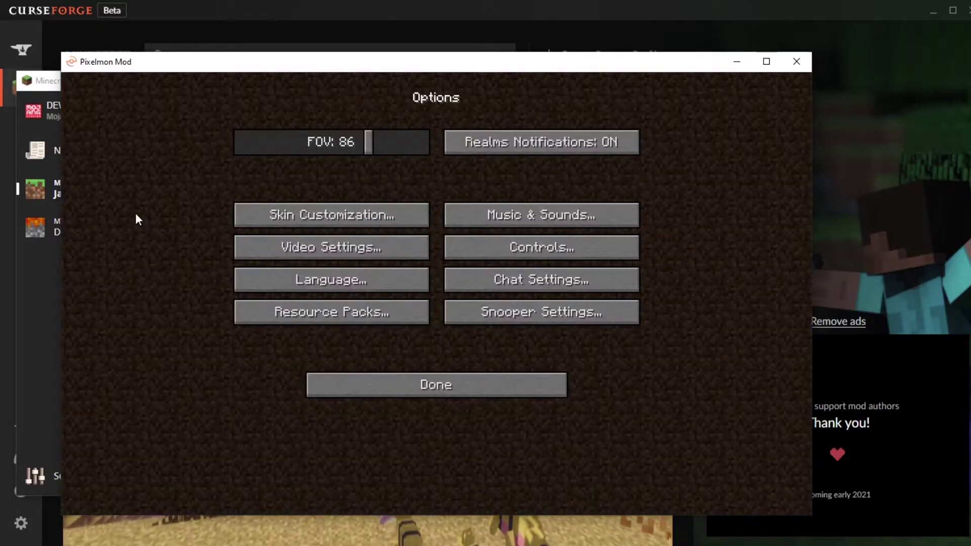
pyautogui.click(291, 251)
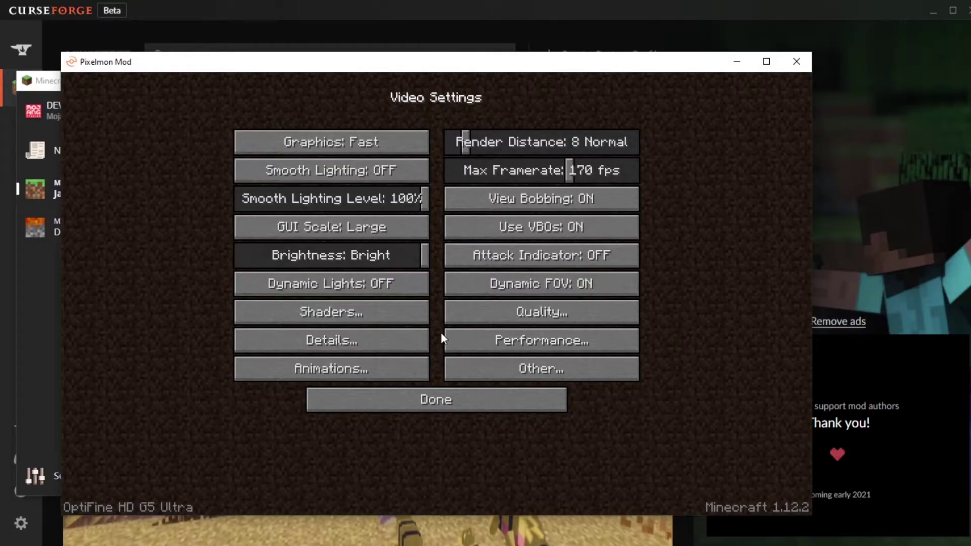
pyautogui.click(326, 317)
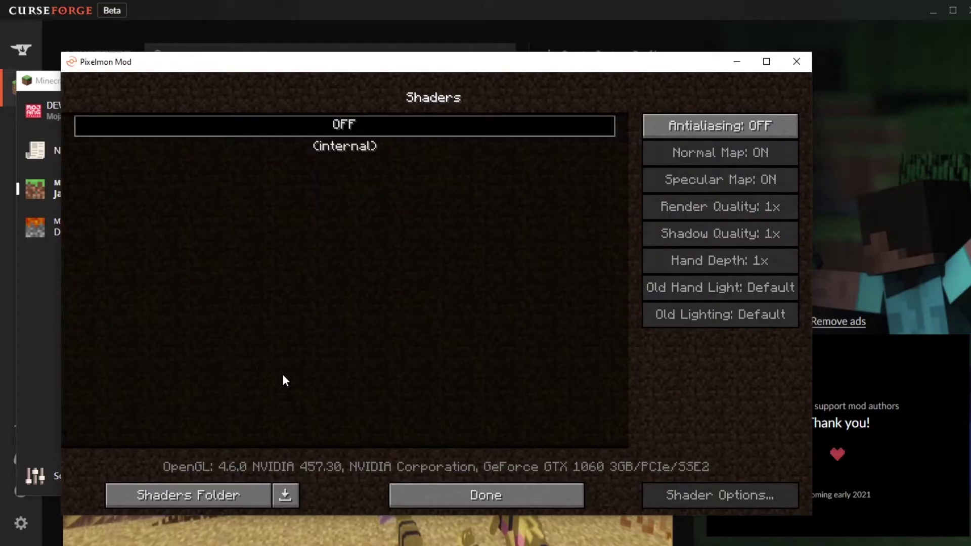
pyautogui.click(171, 496)
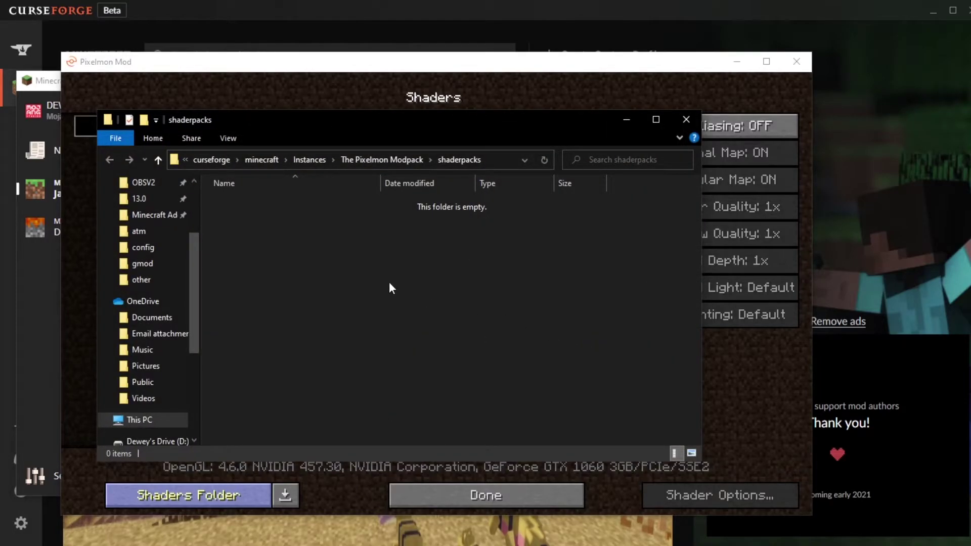
# Copy Sildurs Vibrant Shaders v1.281 Extreme-VL.zip from the Downloads folder into The Pixelmon Modpack's shaderpacks folder.
pyautogui.hotkey('alt', 'Tab')
pyautogui.click(639, 403)
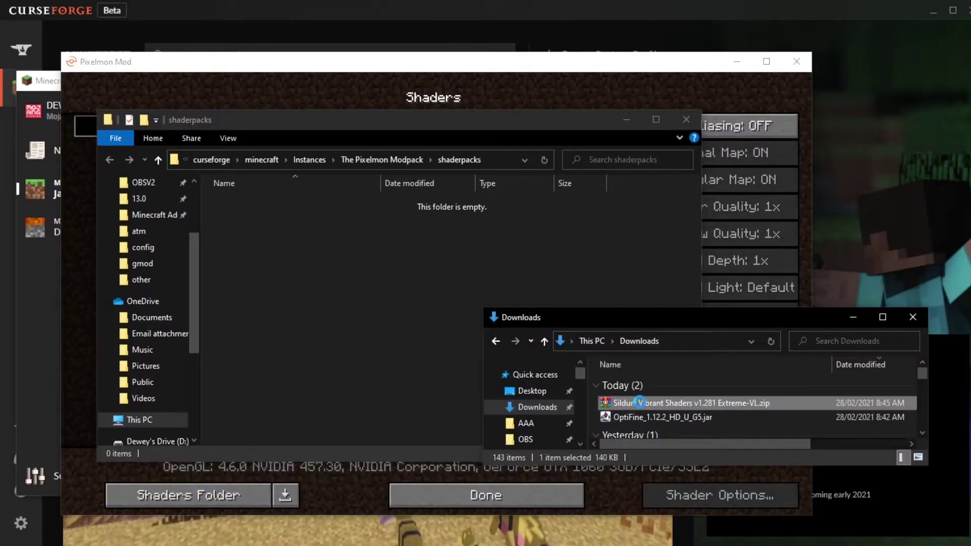
pyautogui.rightClick(642, 403)
pyautogui.click(684, 323)
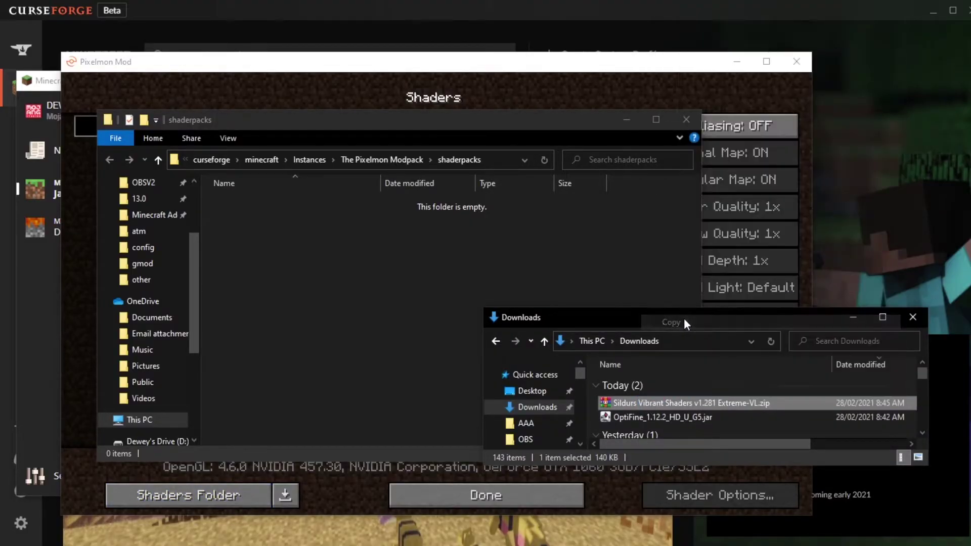
pyautogui.click(375, 275)
pyautogui.rightClick(378, 298)
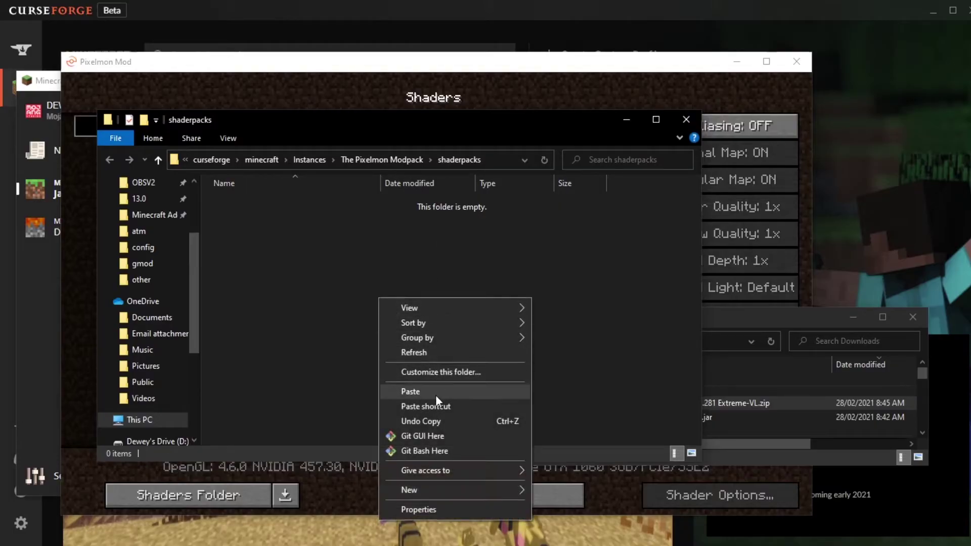
pyautogui.click(435, 395)
# Move the shaderpacks window aside, activate Sildurs Vibrant Shaders v1.281 Extreme-VL.zip in the game, and return to the title screen.
pyautogui.moveTo(412, 132); pyautogui.dragTo(569, 264)
pyautogui.click(349, 218)
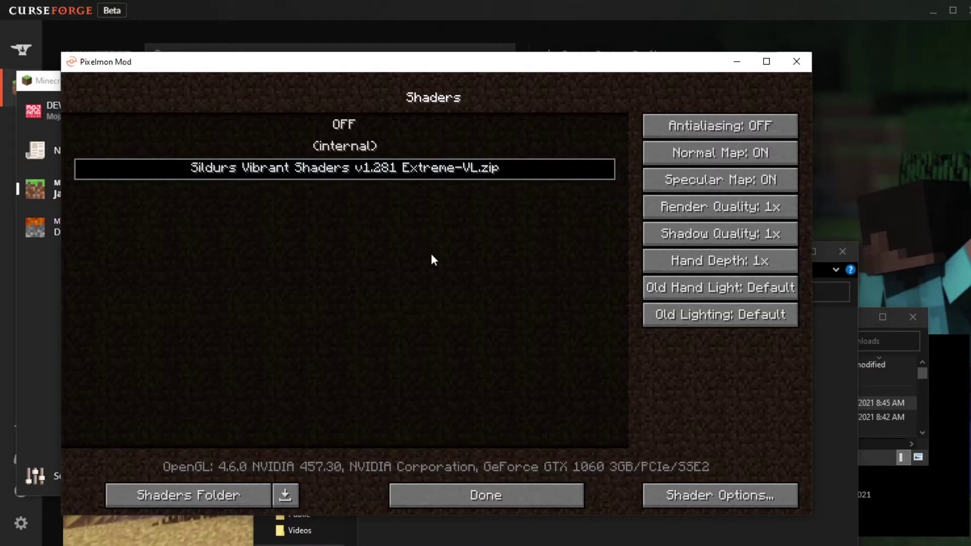
pyautogui.click(543, 488)
pyautogui.click(501, 400)
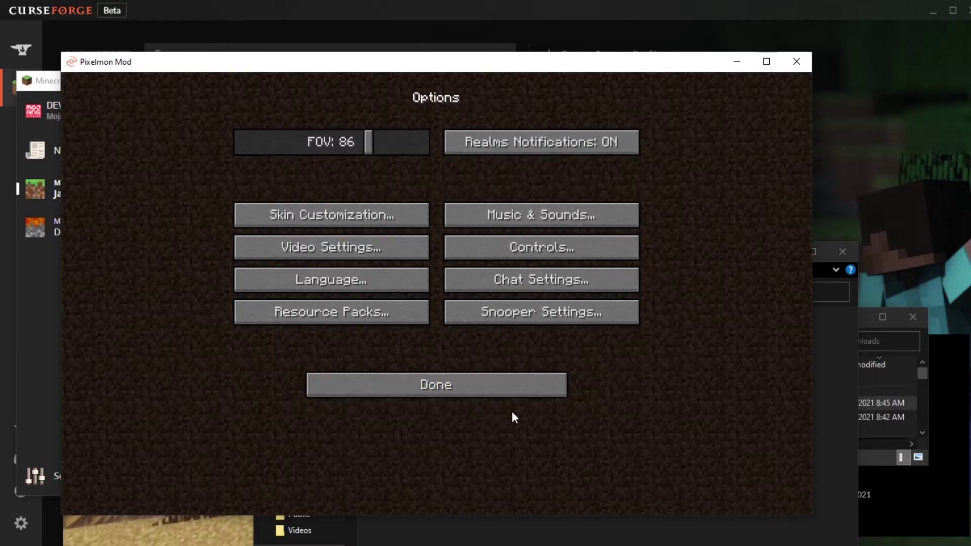
pyautogui.click(503, 385)
# Create a new single-player world in Creative mode and choose Bulbasaur as the starter Pokémon.
pyautogui.click(144, 161)
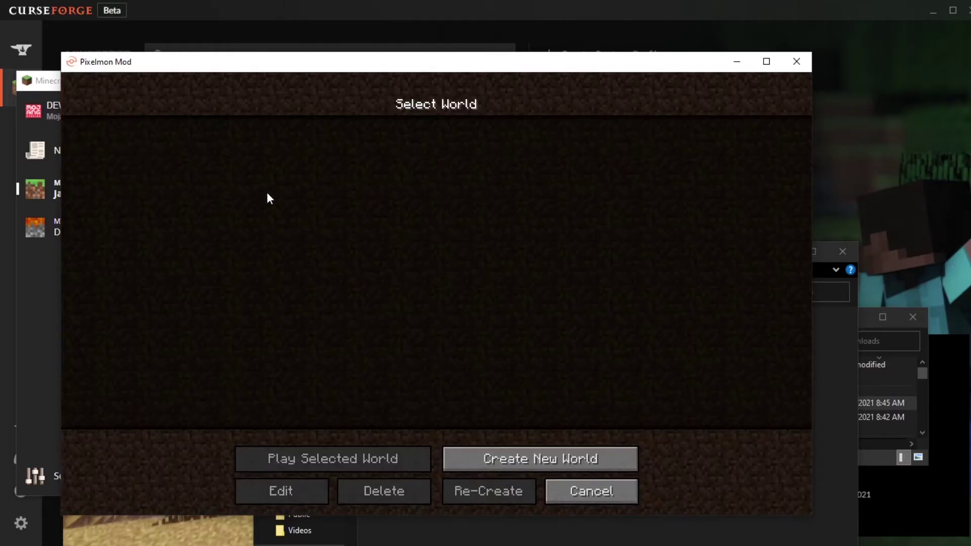
pyautogui.click(516, 455)
pyautogui.click(483, 241)
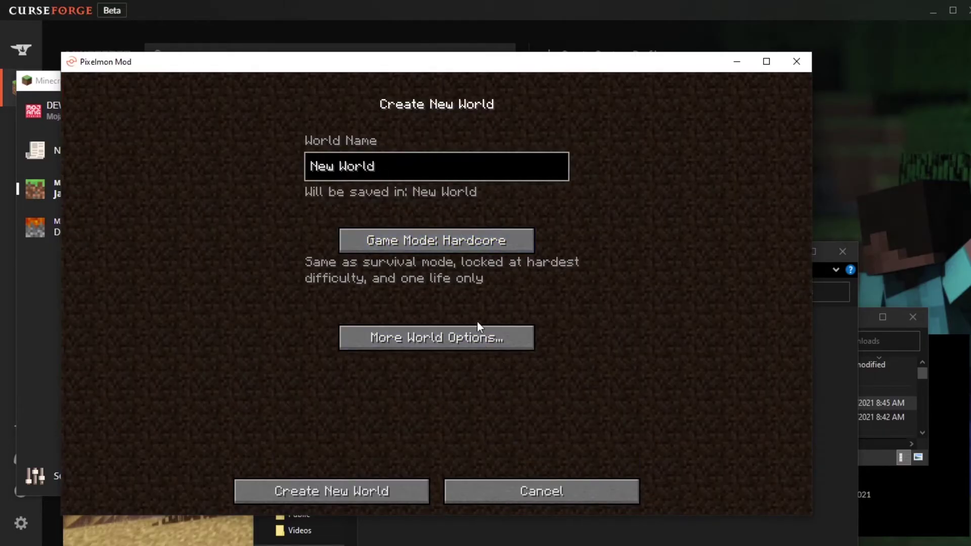
pyautogui.click(480, 241)
pyautogui.click(354, 493)
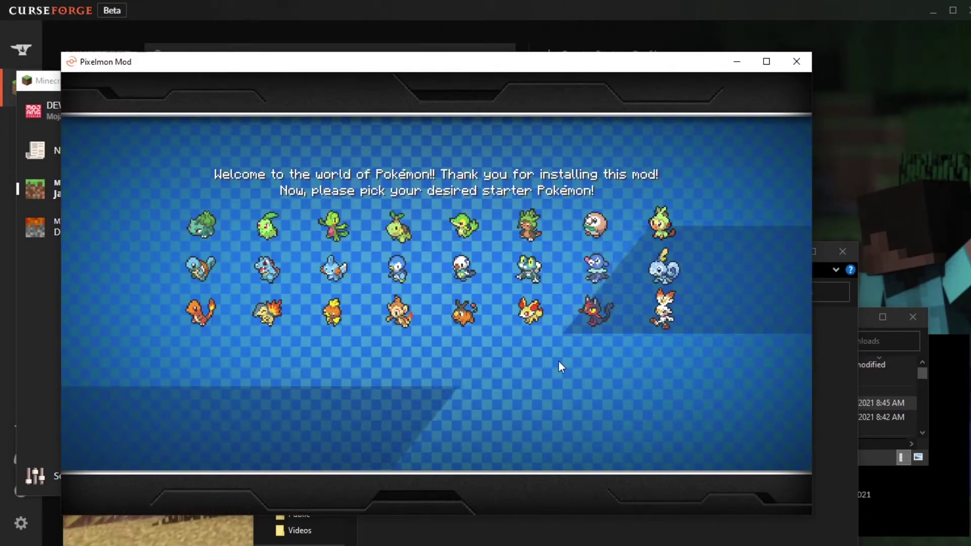
pyautogui.click(207, 226)
pyautogui.click(436, 416)
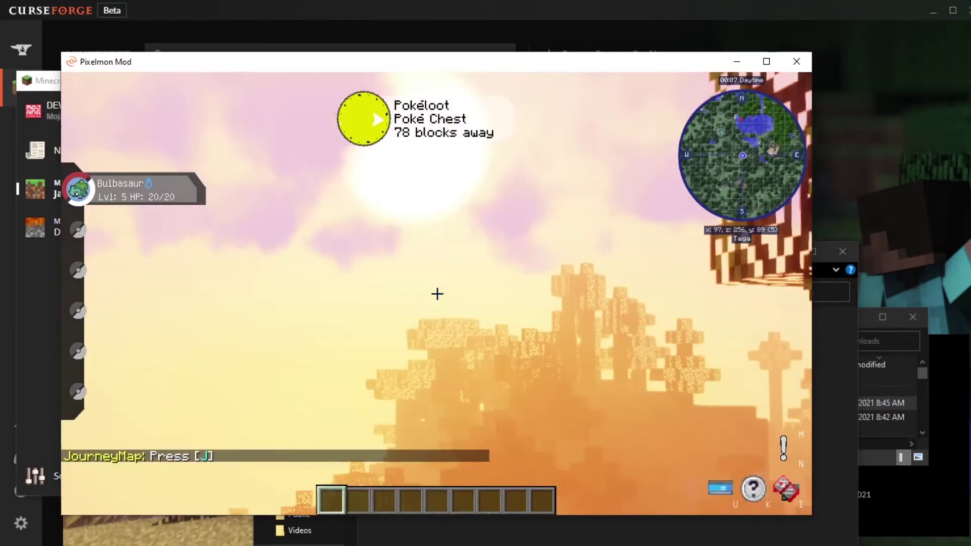
# Walk through the new world to examine how the shaders render its terrain, trees, sky and lighting.
pyautogui.press('w')
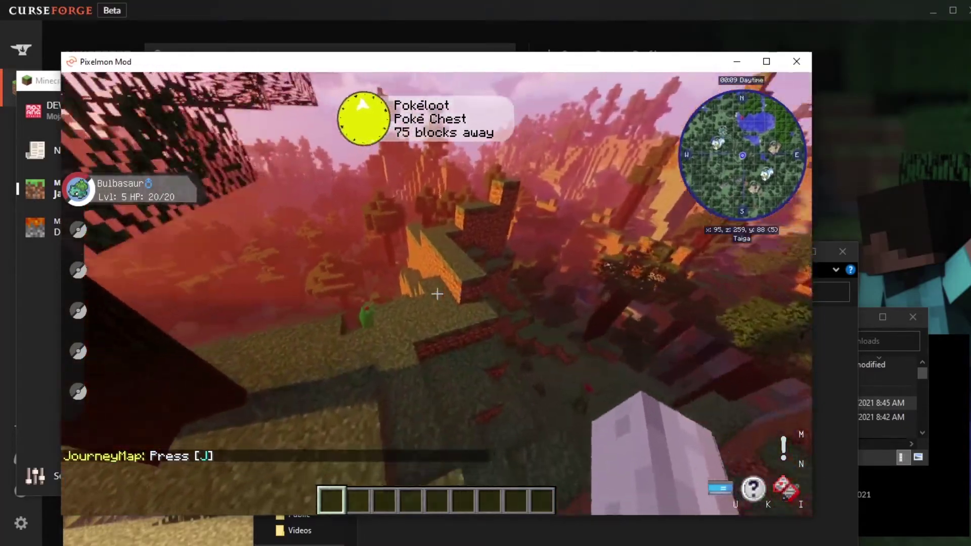
pyautogui.press('w')
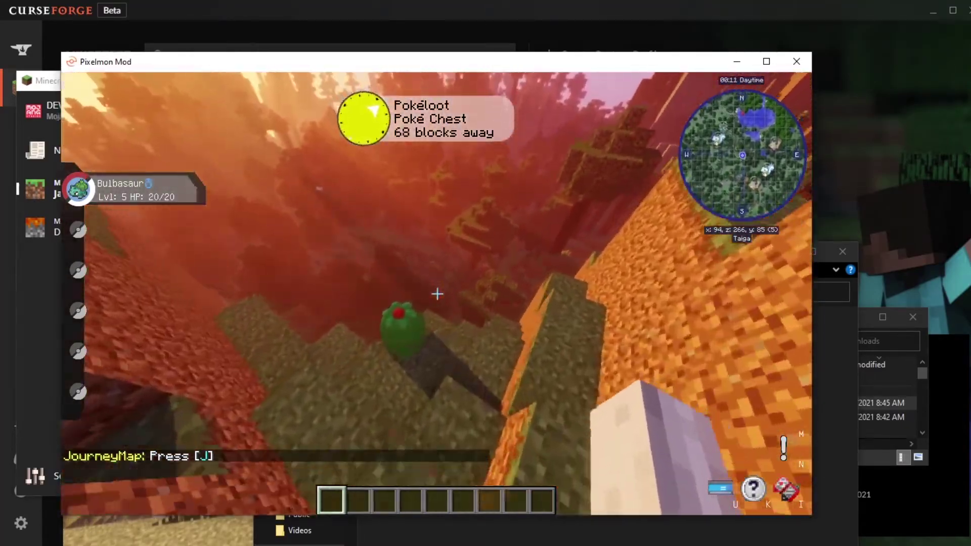
pyautogui.press('w')
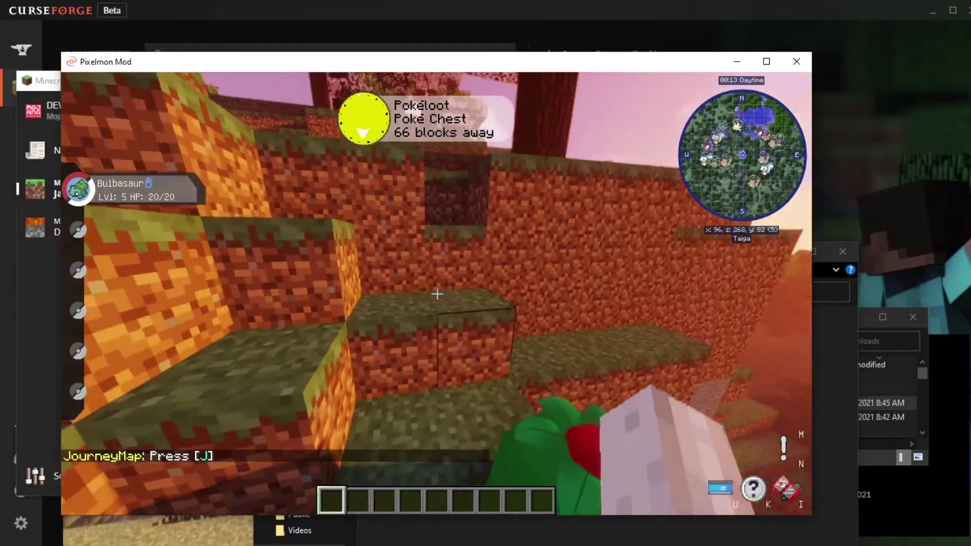
pyautogui.press('w')
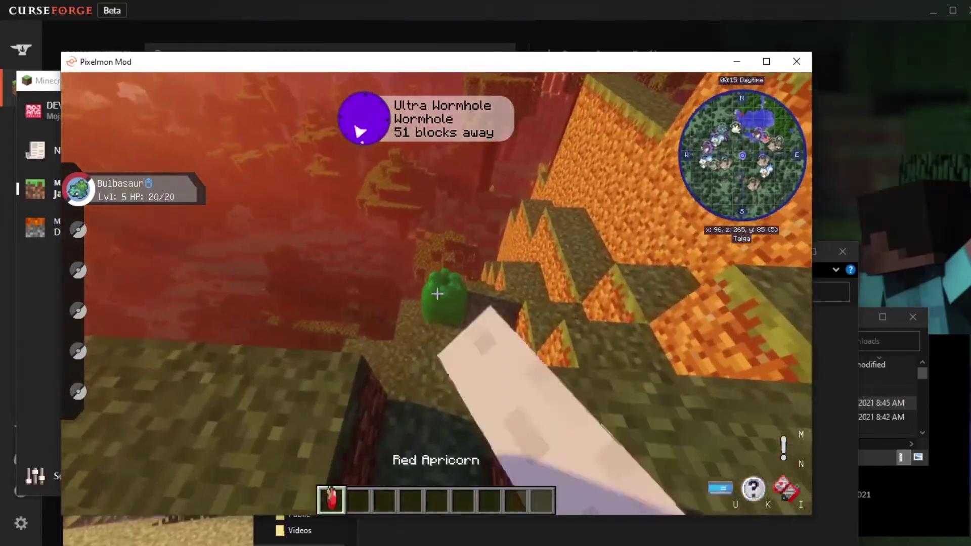
pyautogui.press('w')
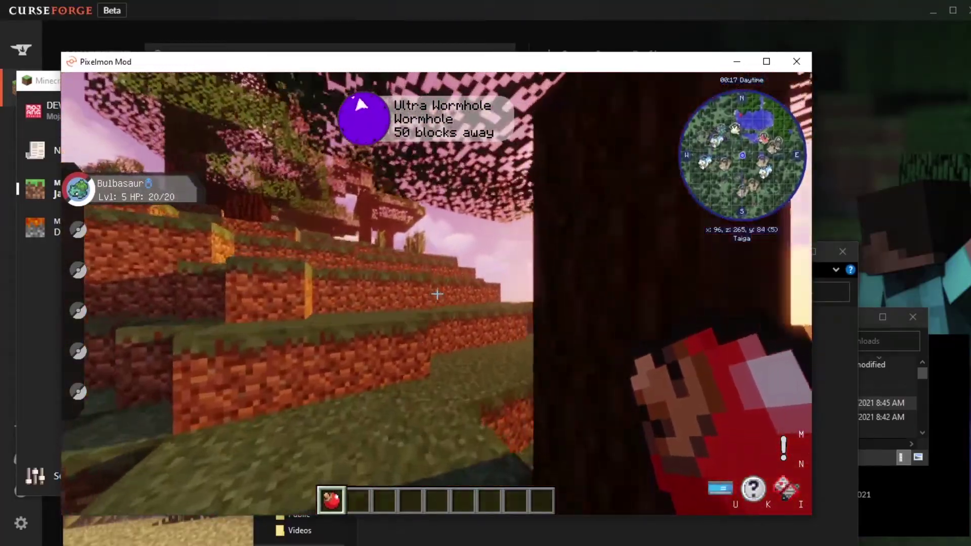
pyautogui.press('w')
pyautogui.press('2')
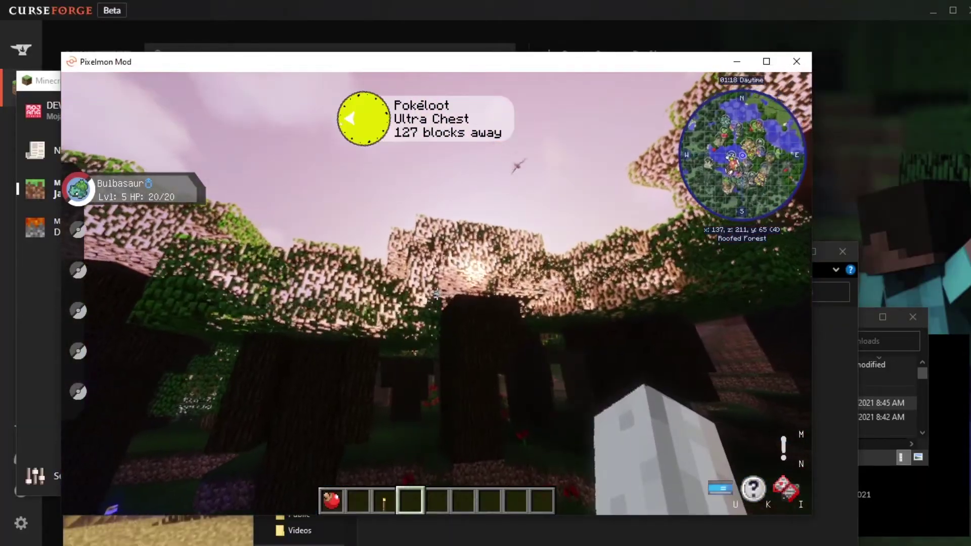
pyautogui.press('w')
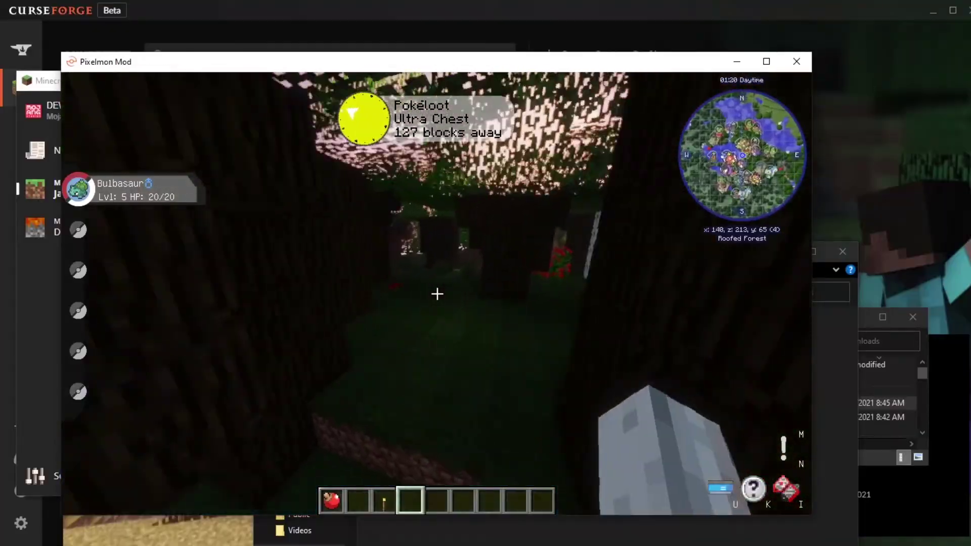